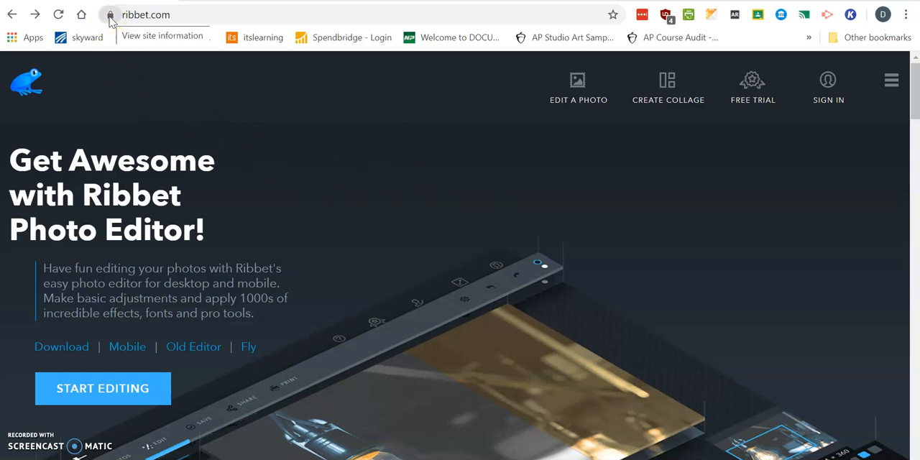
Allow Flash for the ribbet.com site and reload the page to apply the setting.
click(110, 16)
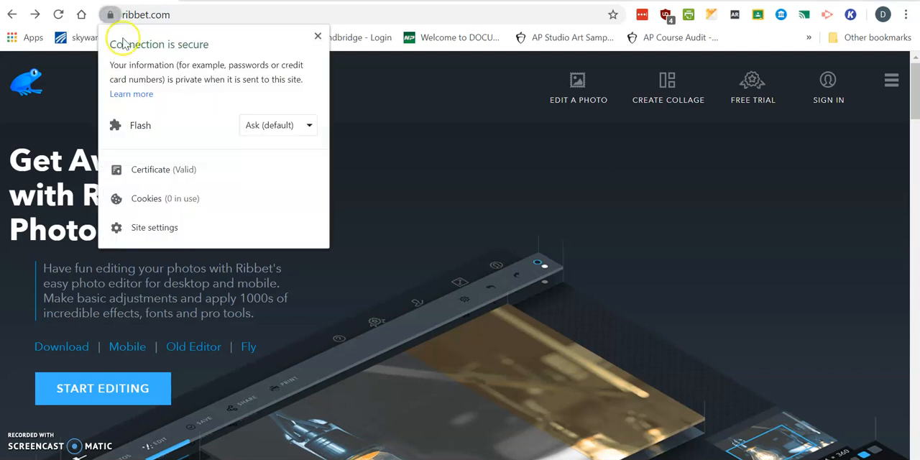
click(308, 125)
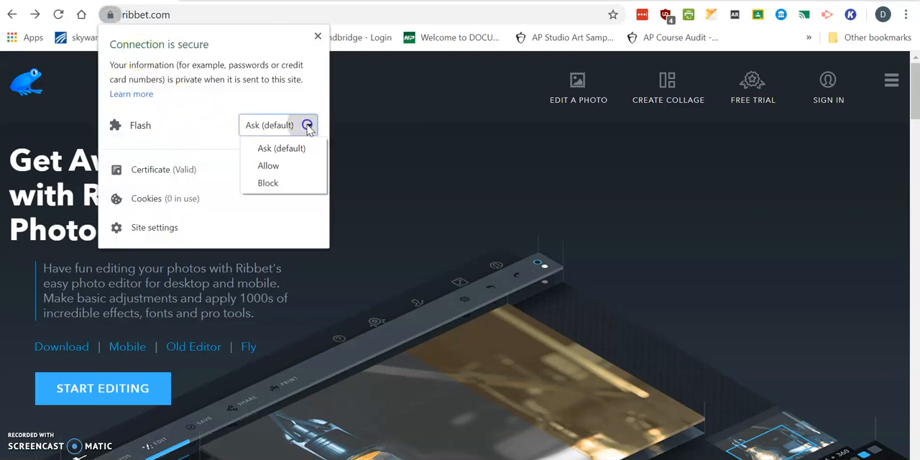
click(285, 166)
click(383, 108)
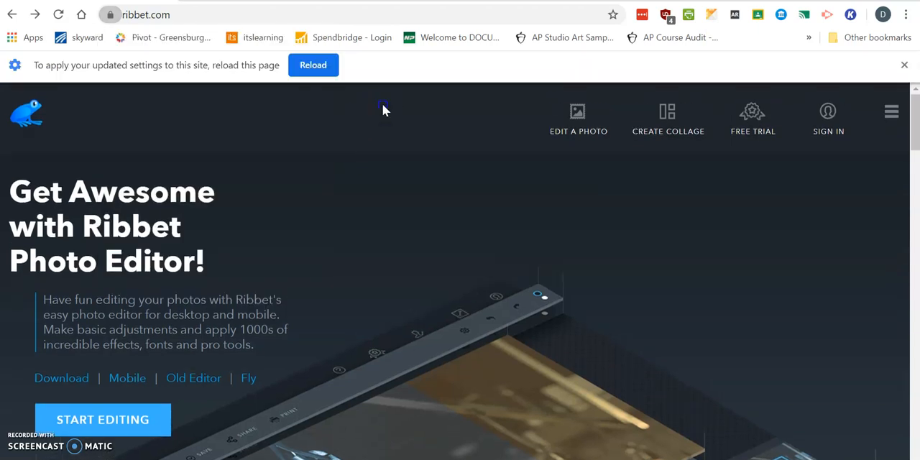
click(320, 76)
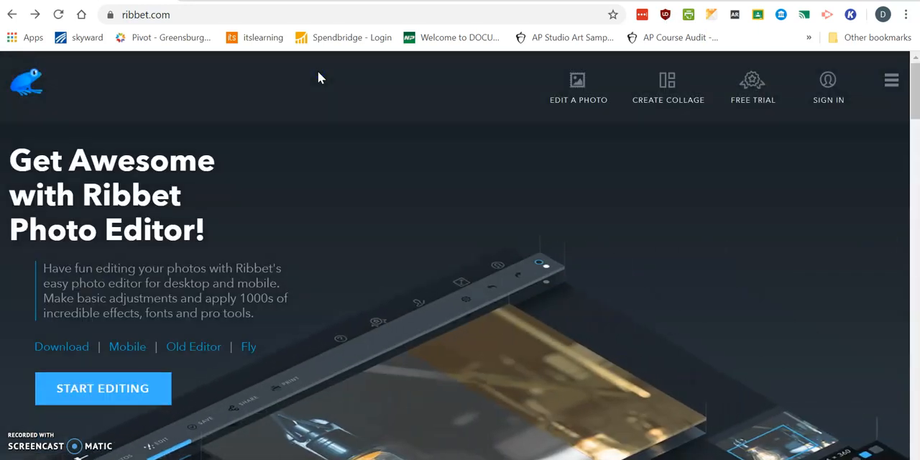
Start a new collage using the basic layout of two vertically stacked cells.
click(658, 97)
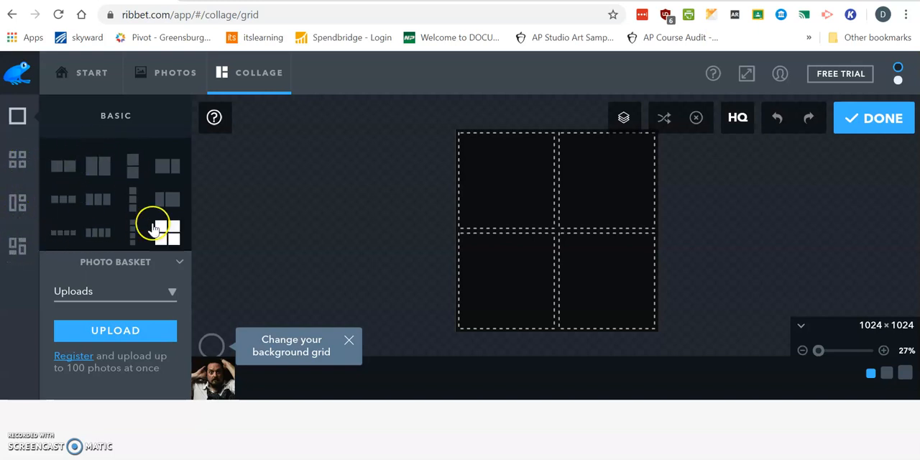
click(133, 170)
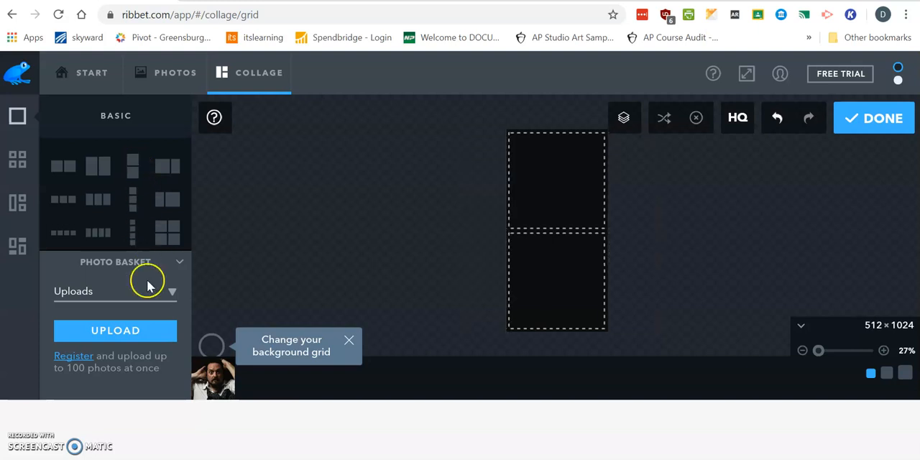
Upload the courbet image and place it in the upper collage cell.
click(138, 330)
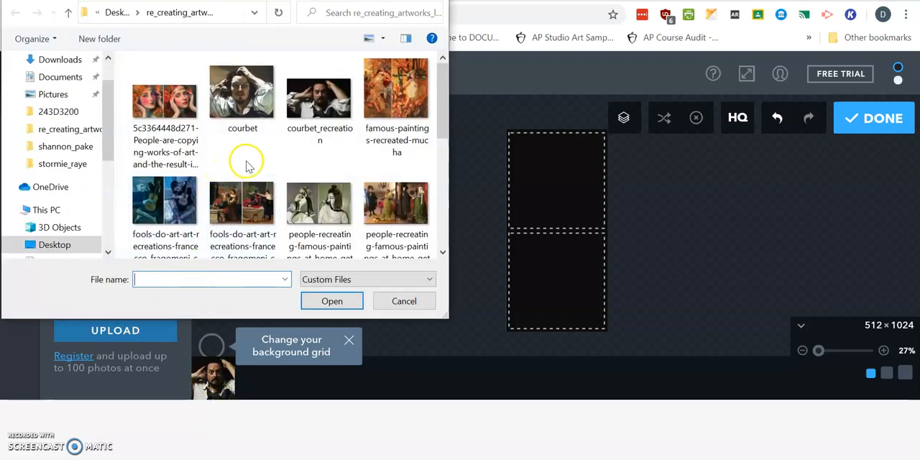
double_click(252, 106)
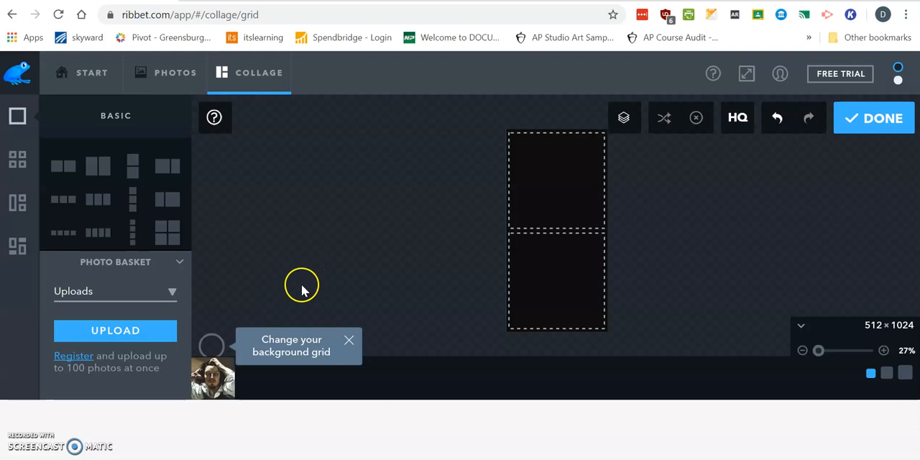
drag(217, 379, 557, 167)
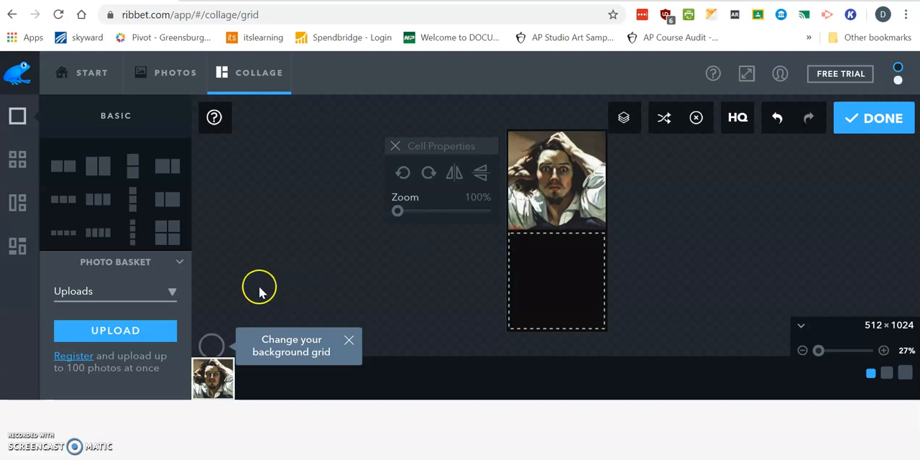
Upload the courbet_recreation image and place it in the lower collage cell.
click(126, 329)
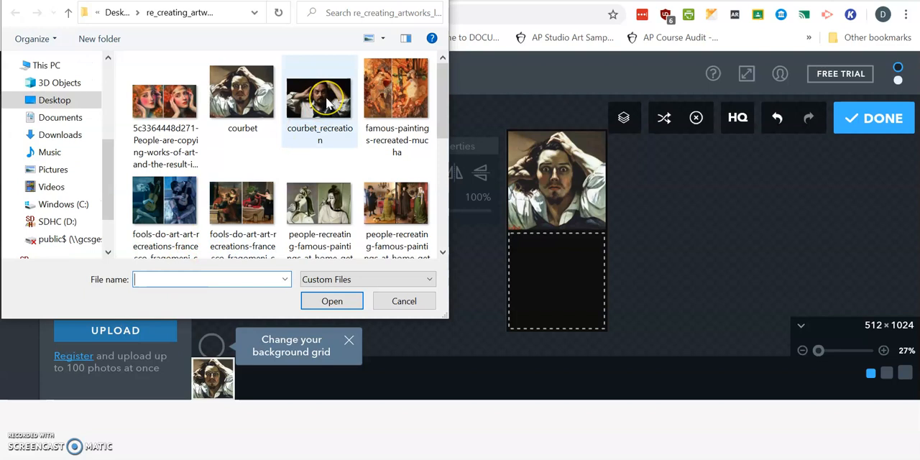
double_click(327, 102)
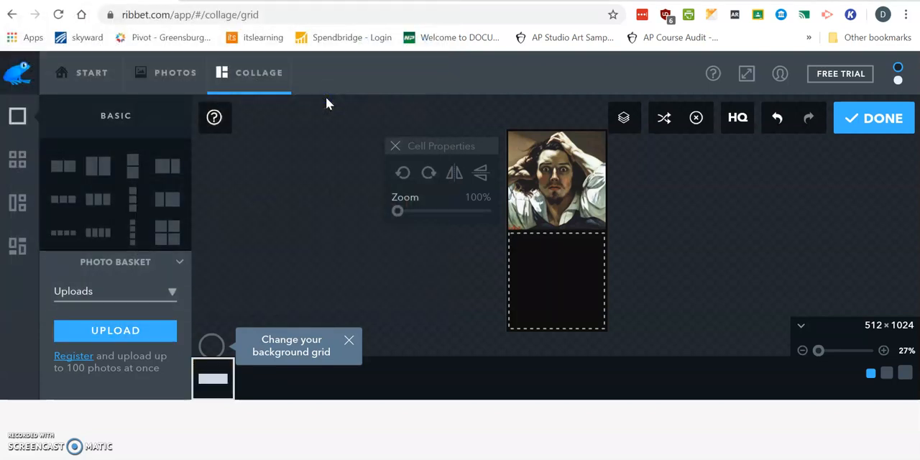
drag(212, 380, 568, 277)
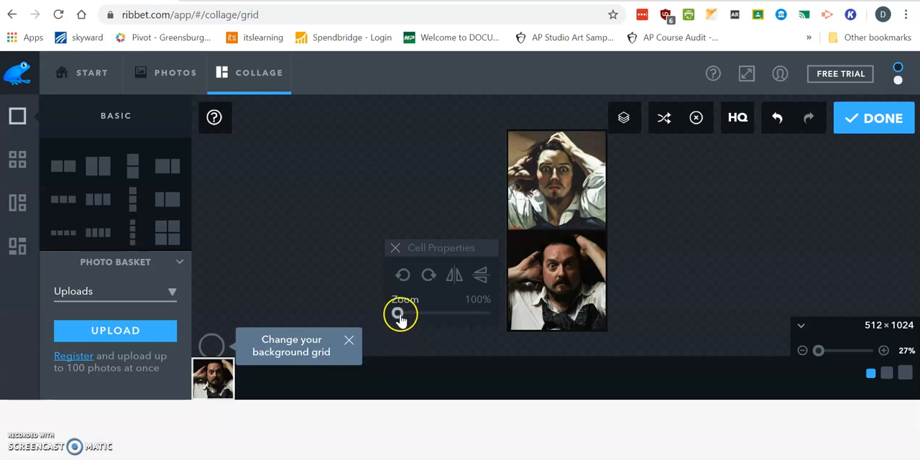
Zoom the lower photo to 101% and the upper photo to 108% within their cells.
mouse_move(400, 318)
mouse_down()
mouse_move(417, 314)
mouse_move(400, 309)
mouse_up()
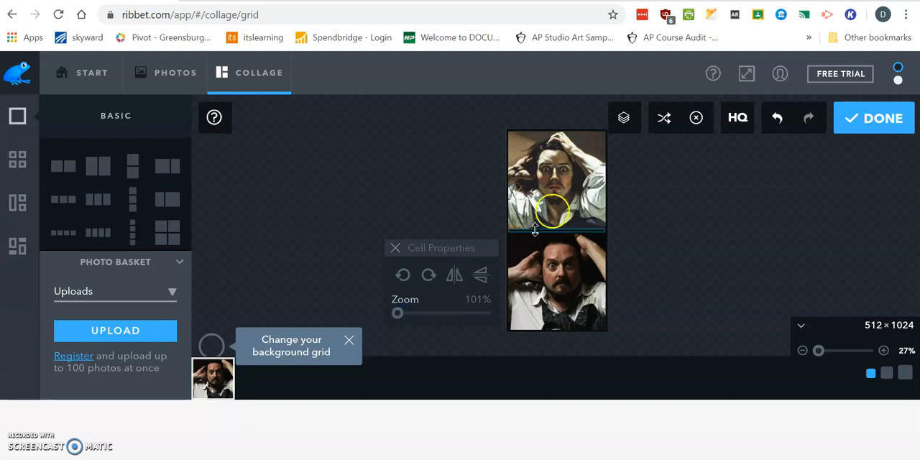
click(567, 198)
click(397, 211)
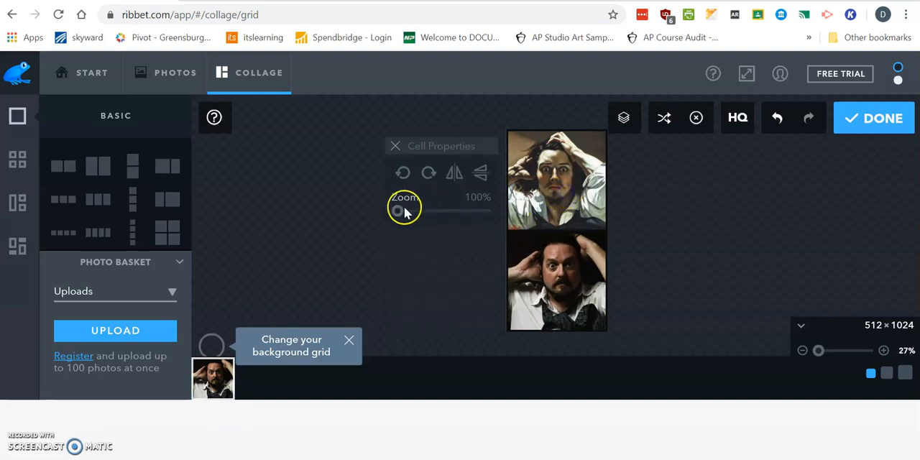
drag(399, 214, 401, 214)
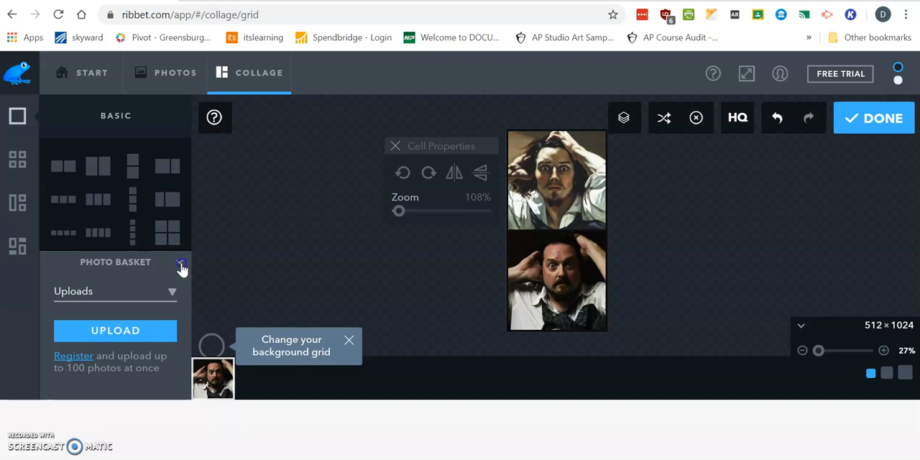
Set the collage spacing to 22 and its proportions to 40:60.
click(181, 264)
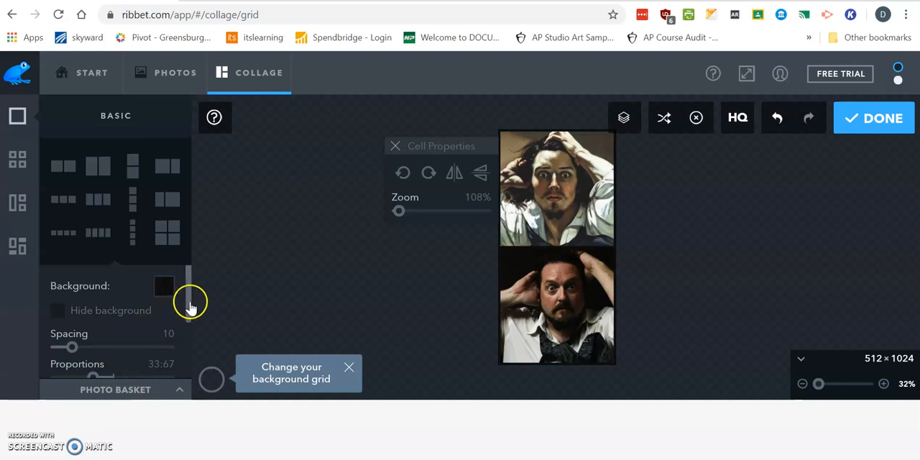
drag(191, 307, 190, 322)
drag(72, 325, 91, 325)
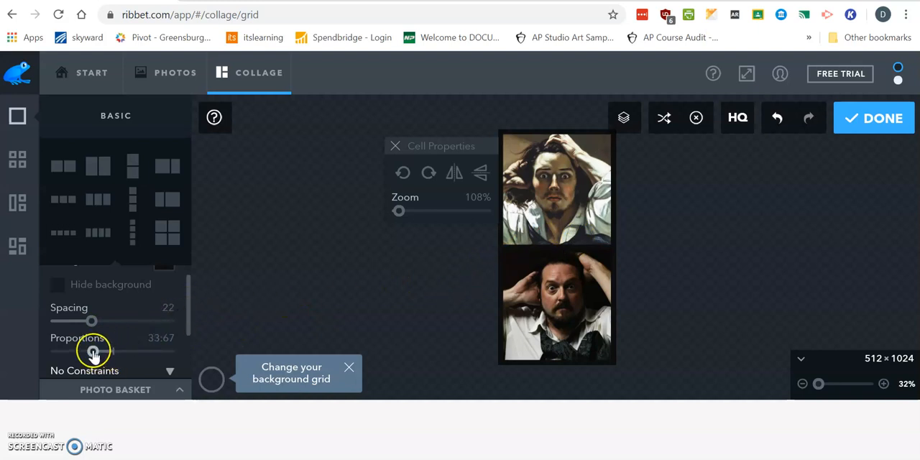
mouse_move(93, 355)
mouse_down()
mouse_move(84, 354)
mouse_move(109, 355)
mouse_up()
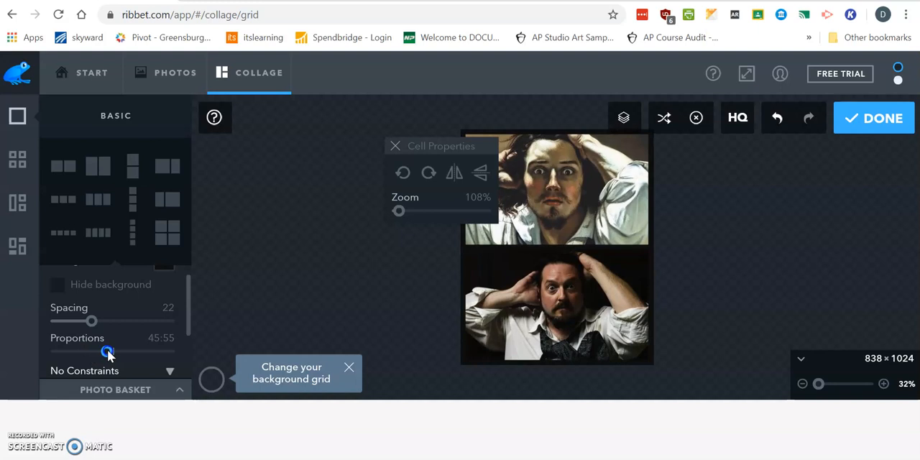
drag(108, 353, 103, 353)
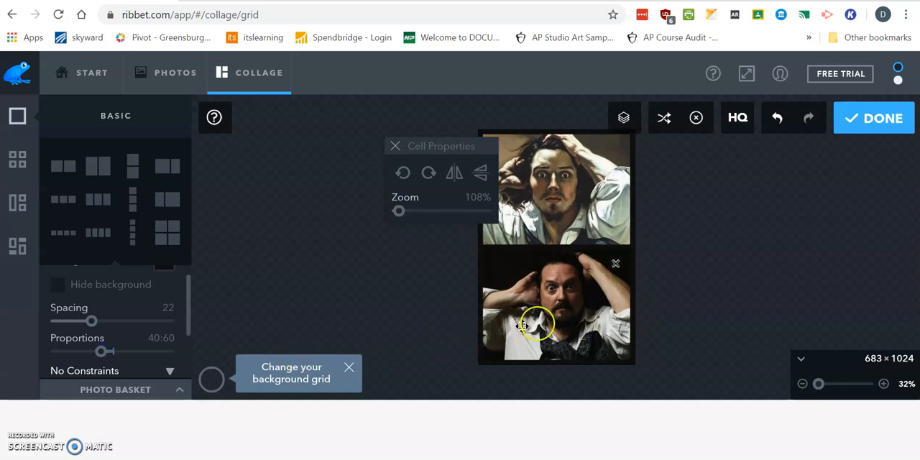
Zoom the lower recreation photo to 113% within its cell.
click(561, 313)
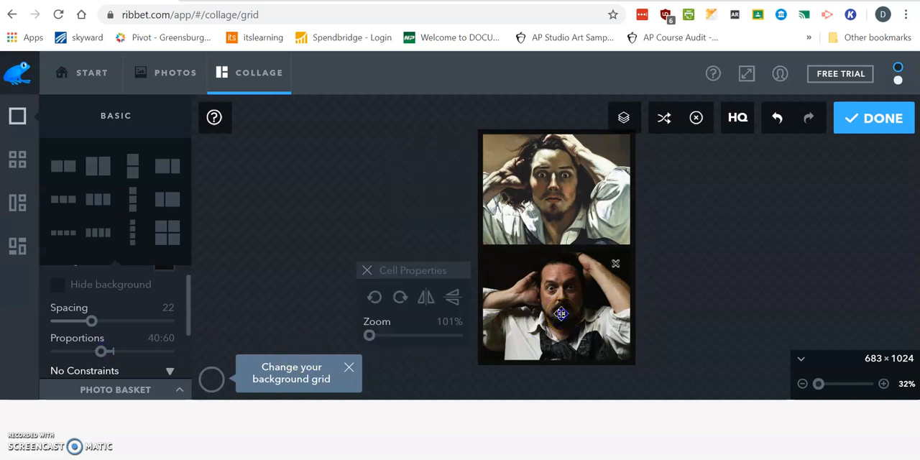
drag(369, 336, 371, 341)
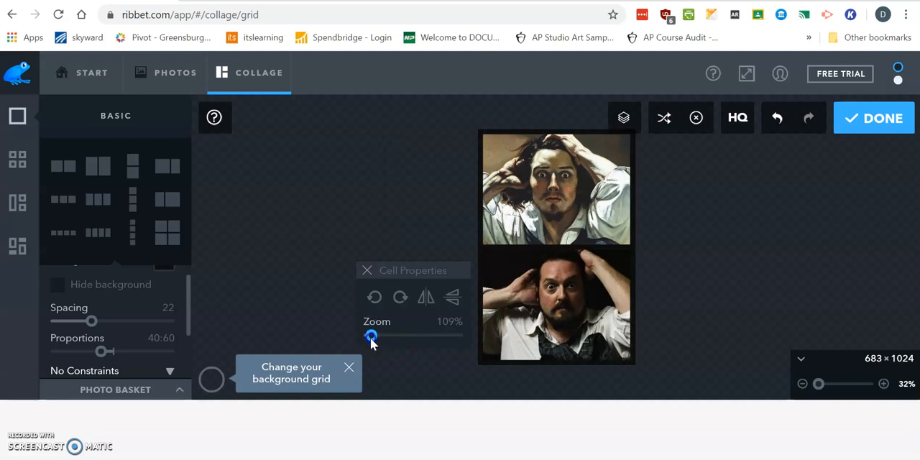
drag(371, 342, 372, 343)
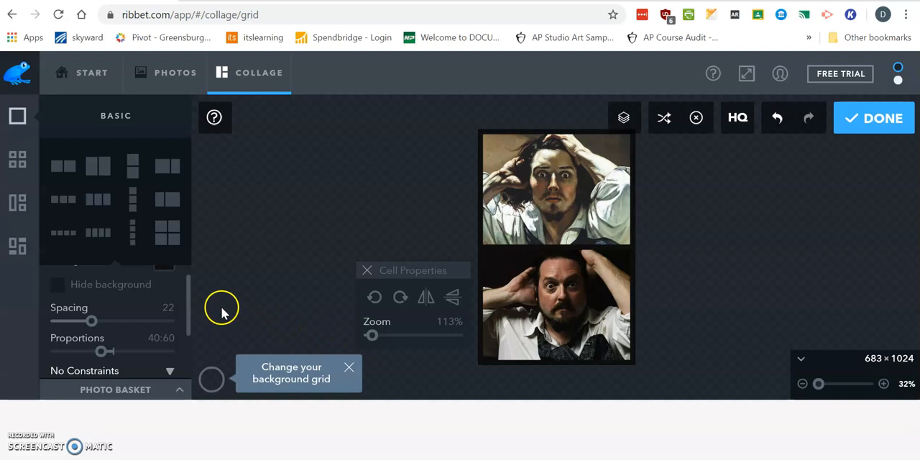
Try the Kooky and Round effects on the collage cells and set both back to 0.
drag(192, 302, 189, 351)
mouse_move(57, 335)
mouse_down()
mouse_move(81, 336)
mouse_move(44, 342)
mouse_up()
click(120, 335)
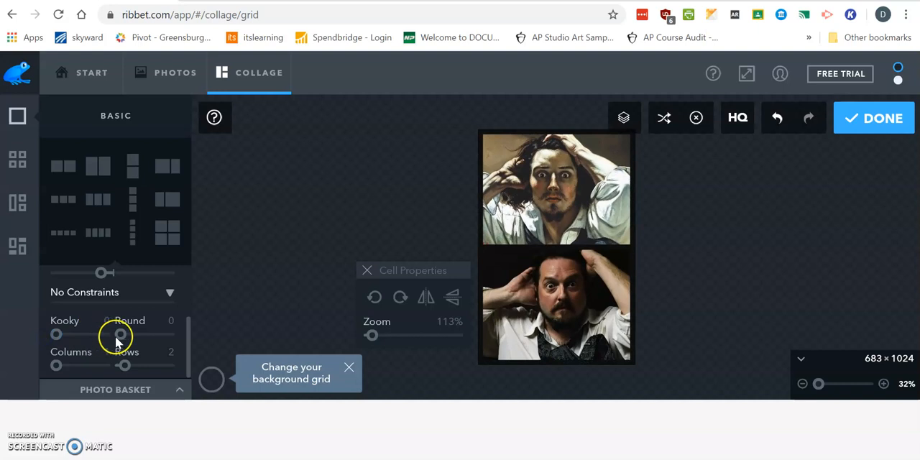
mouse_move(128, 336)
mouse_down()
mouse_move(164, 341)
mouse_move(118, 338)
mouse_up()
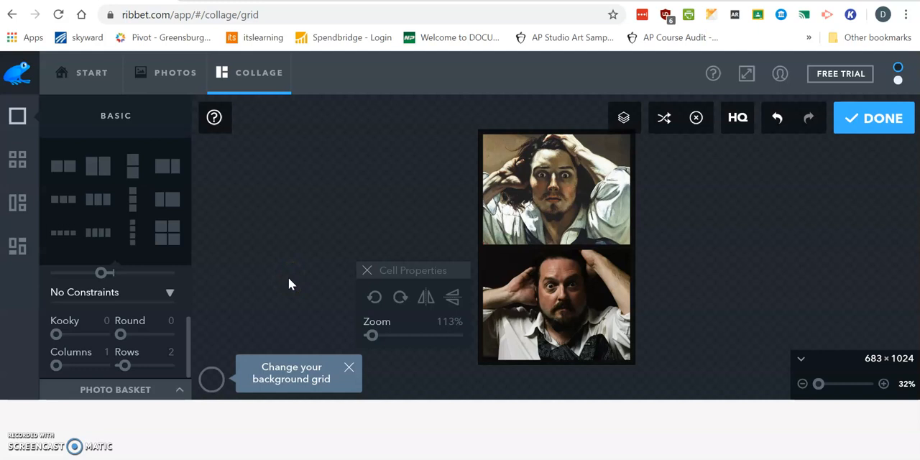
Finish the collage layout and choose the Alex Brush font for a new text.
click(868, 124)
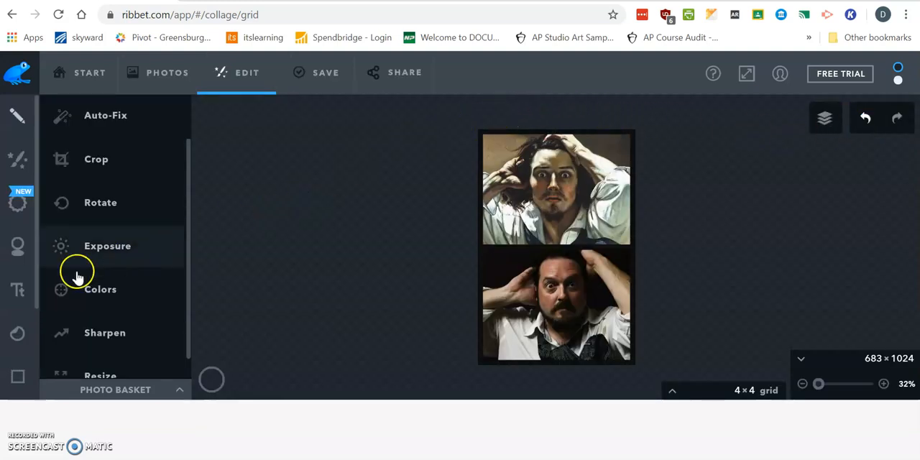
click(20, 294)
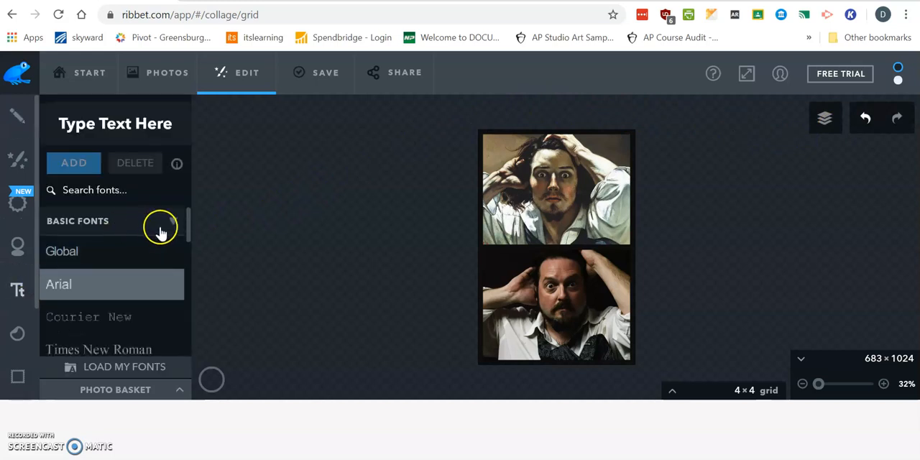
drag(188, 229, 186, 235)
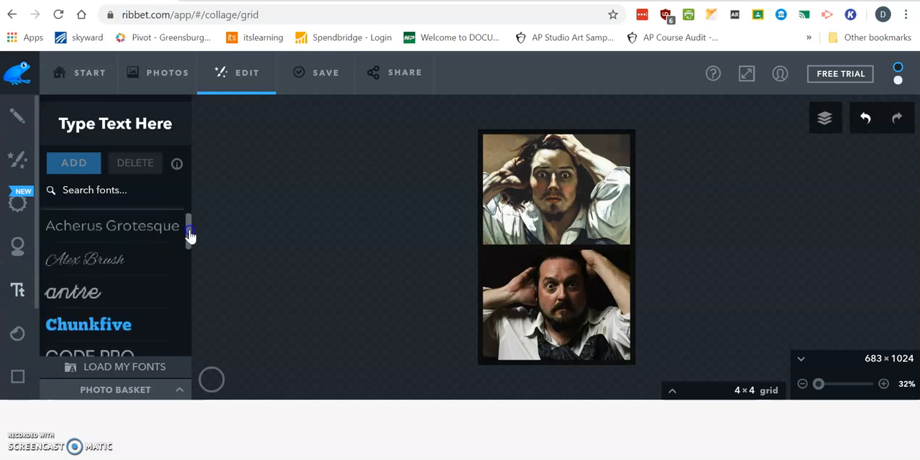
click(129, 254)
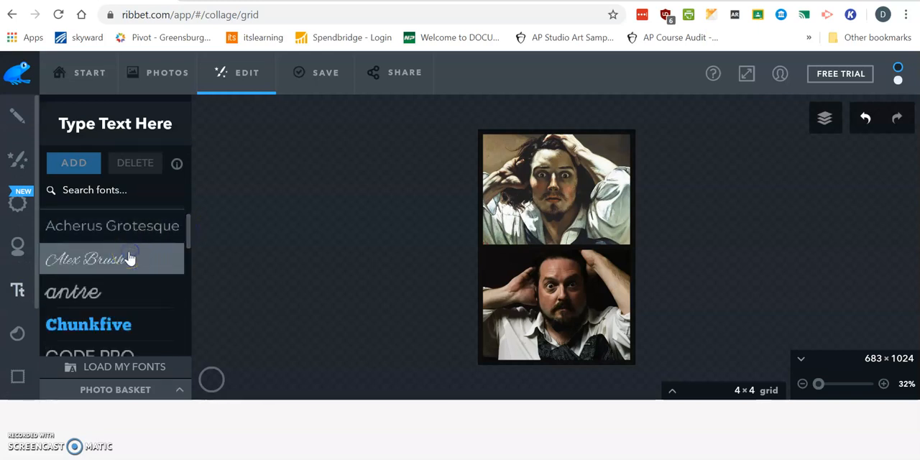
click(126, 255)
Enter the artwork title "The Desperate Man (Self Portrait)" as the caption text.
click(126, 126)
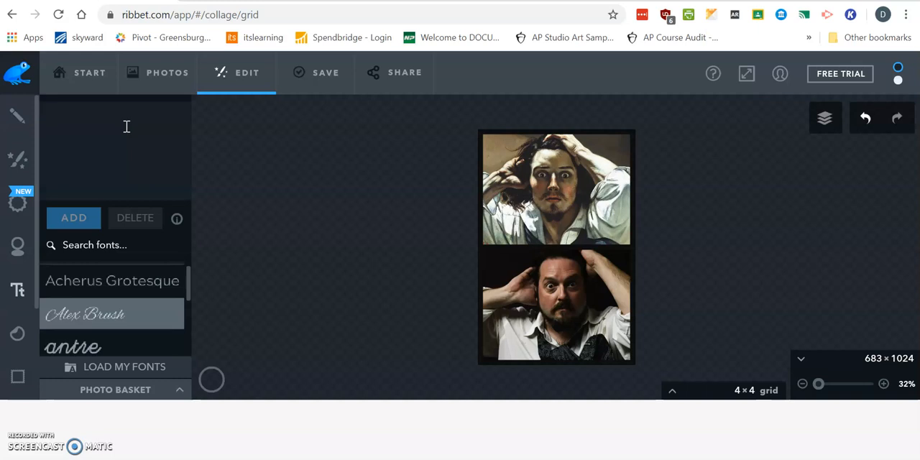
text(The Desp)
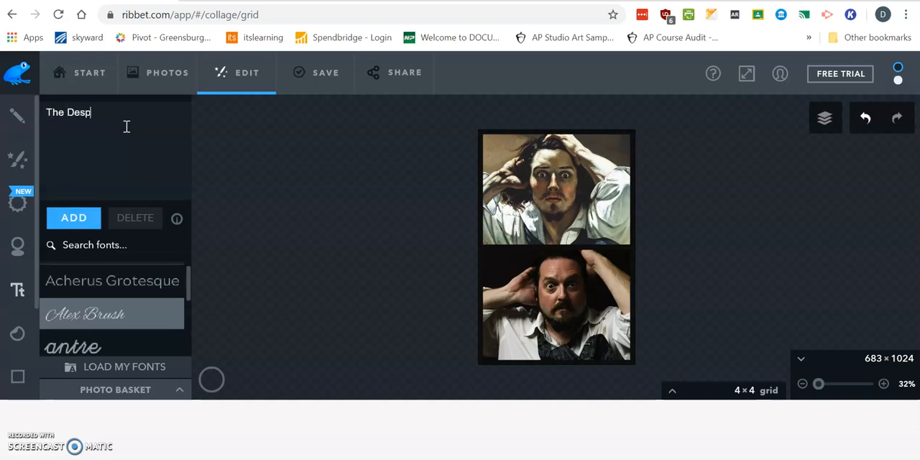
text(erate Man (Self Portrait))
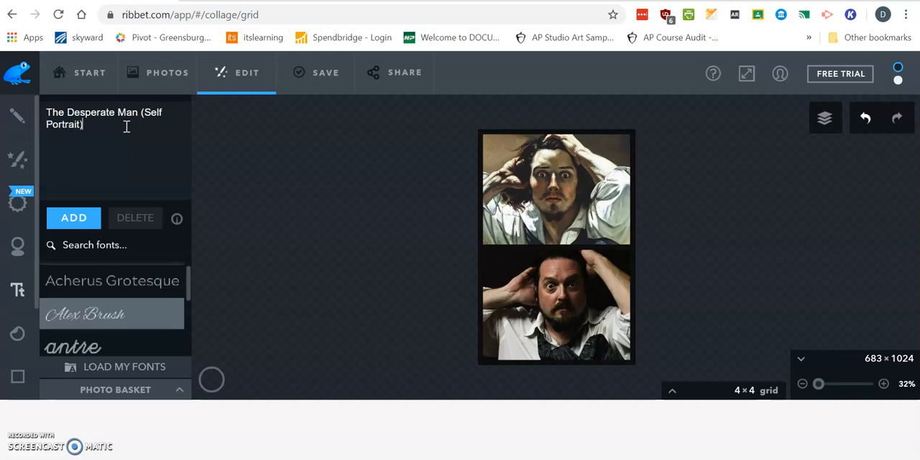
text(, Gustave co)
Continue the caption with the artist and year: ", Gustave Courbet, 1843".
key(BackSpace)
key(BackSpace)
key(BackSpace)
text(Courb)
text(et)
text(, )
text(1843)
text(.)
text( Pri)
text(va)
text(te)
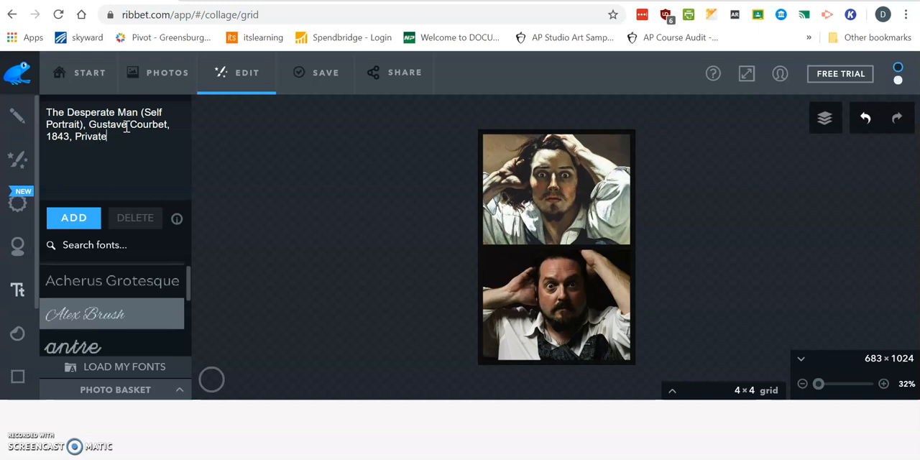
text( Collection, 45 X)
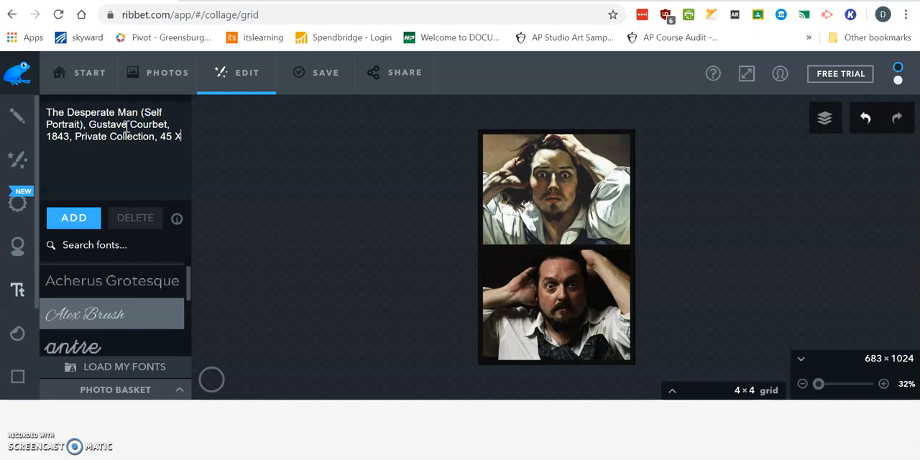
text( 54 cm)
Complete the caption with ", Private Collection, 45 X 54 cm" and add the text to the collage.
click(88, 219)
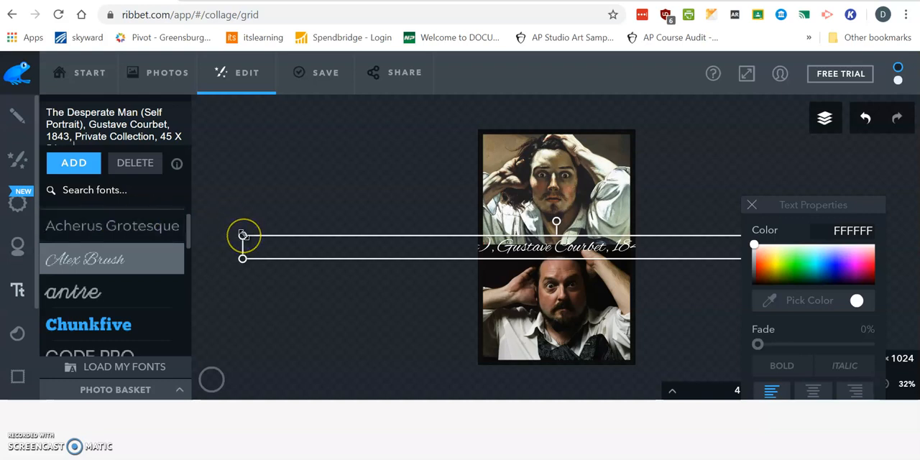
Shrink the caption text to size 22 and move it across the boundary between the two photos.
drag(243, 235, 439, 248)
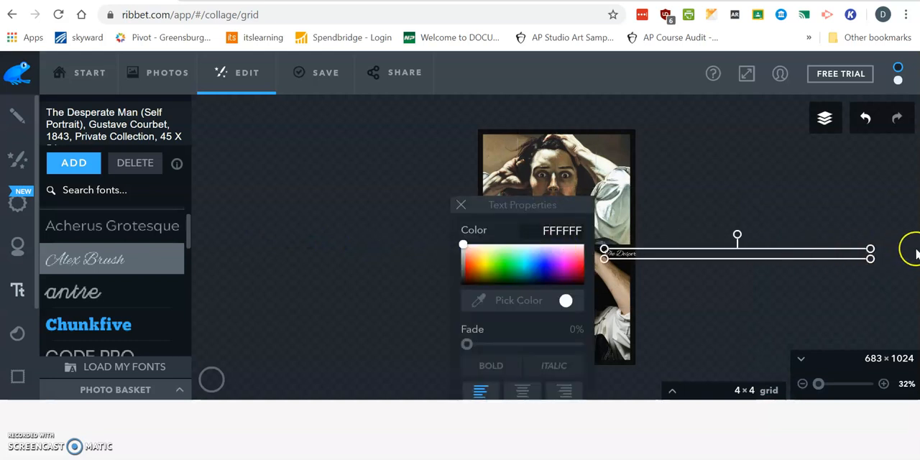
drag(530, 208, 342, 185)
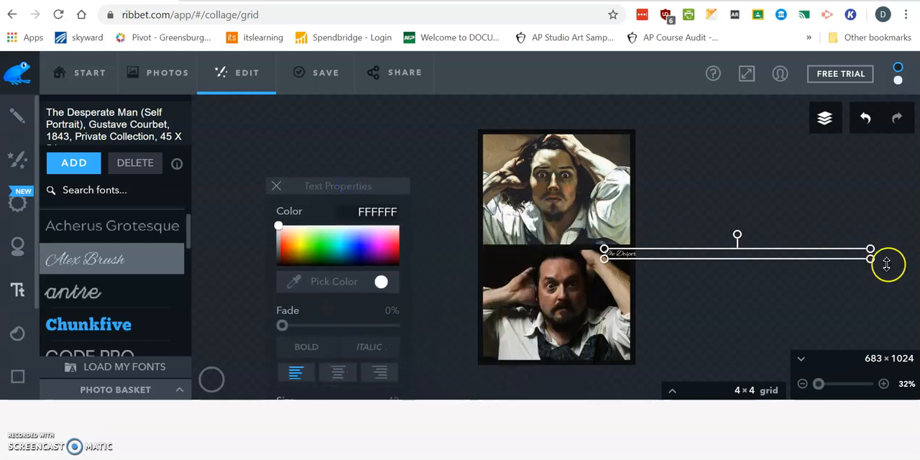
drag(815, 255, 626, 251)
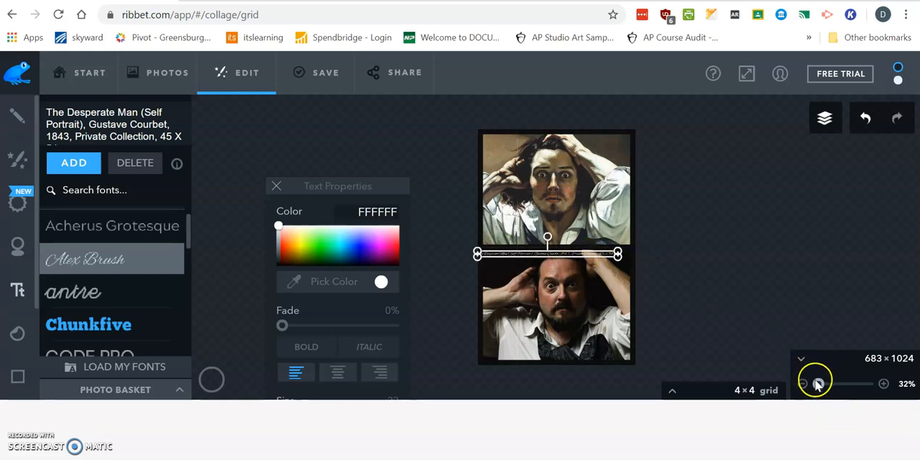
Center the caption within the black strip between the two photos and finish editing the text.
drag(819, 386, 823, 387)
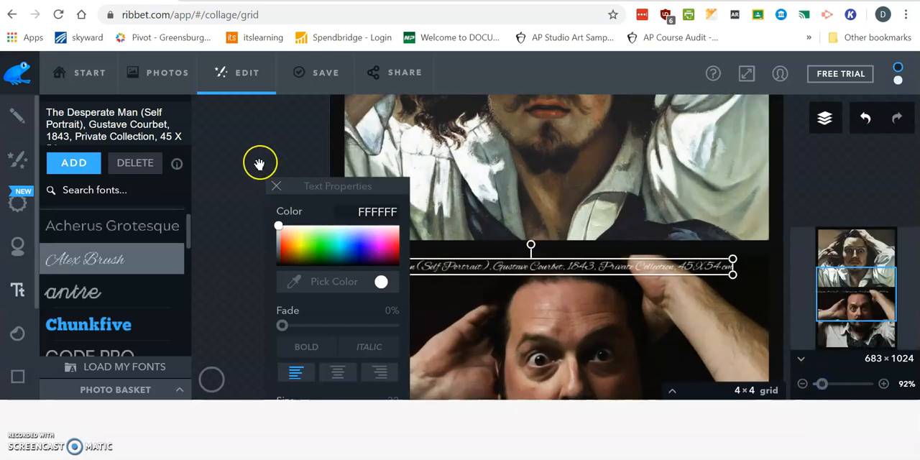
drag(343, 190, 249, 157)
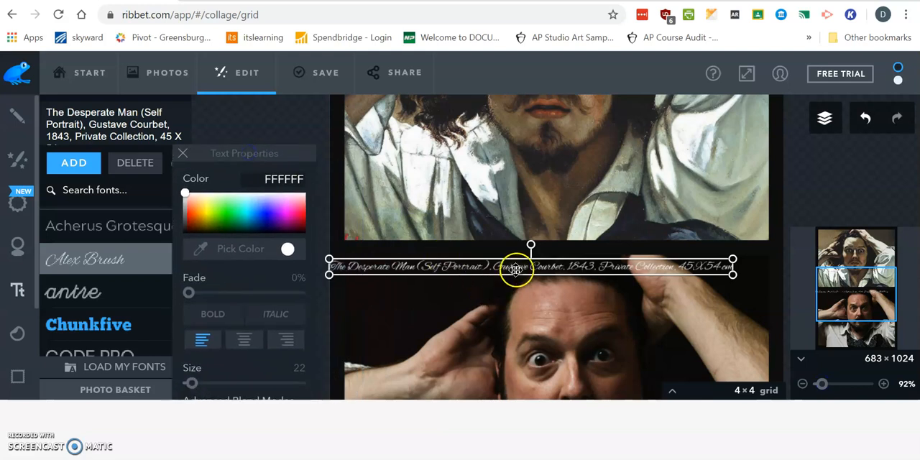
drag(520, 274, 538, 258)
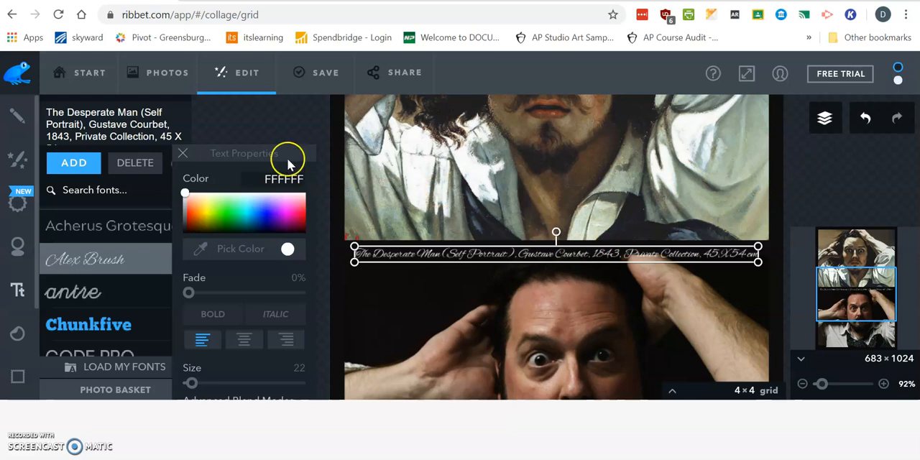
click(181, 152)
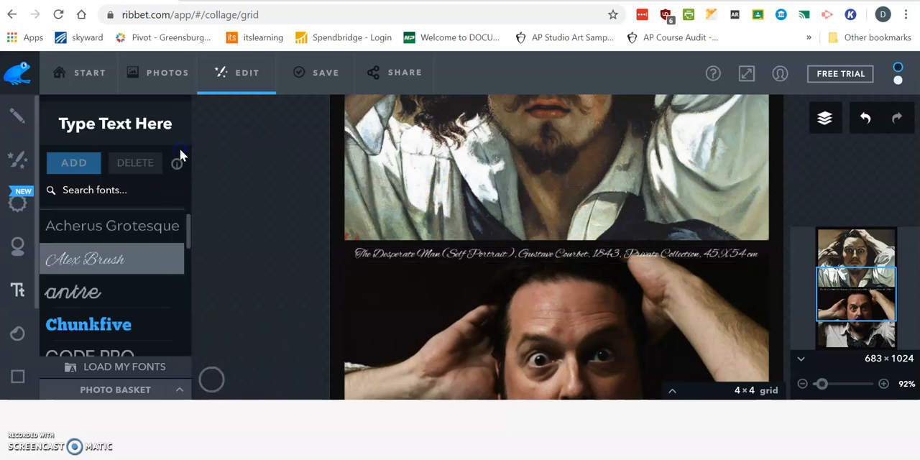
click(803, 385)
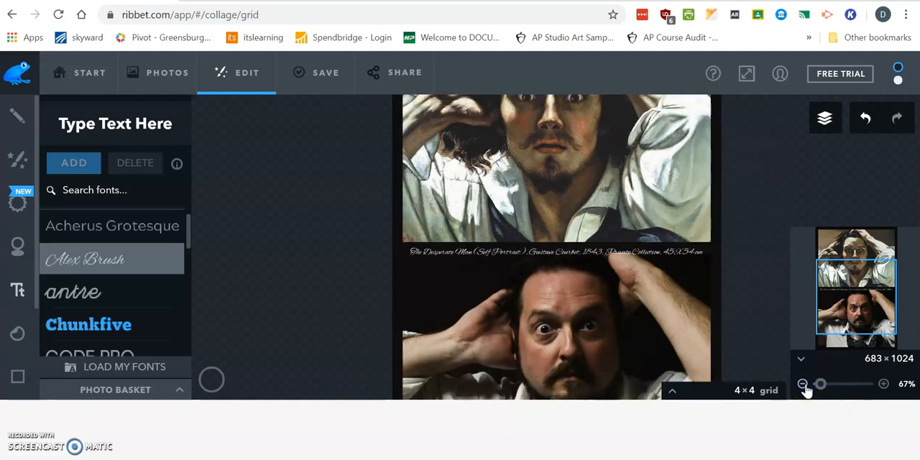
click(804, 385)
click(803, 385)
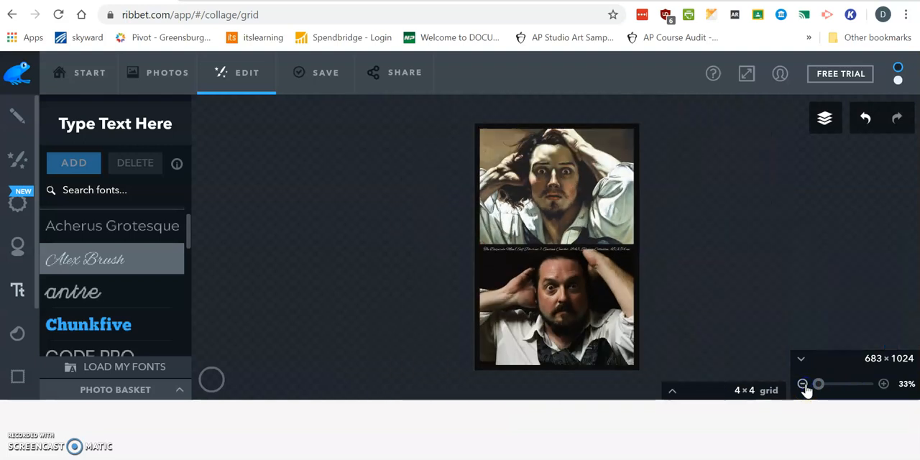
Open the save settings for the computer and name the file with the surname followed by "_courbet_re_creation".
click(323, 72)
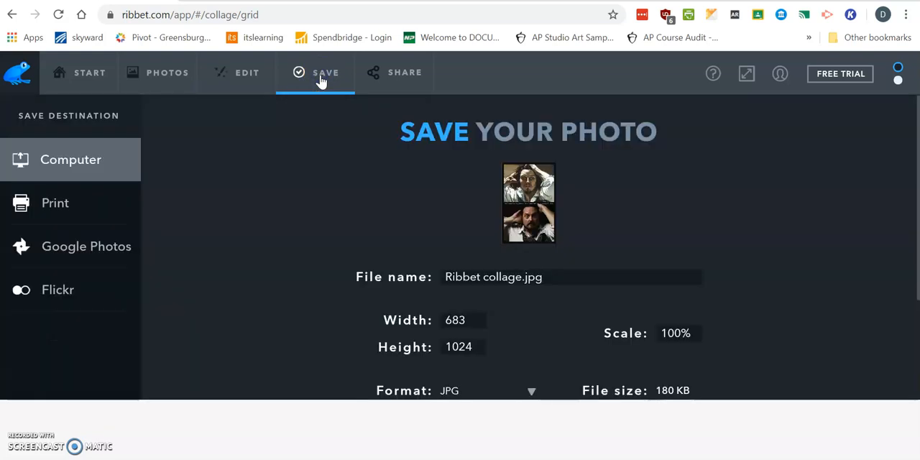
click(559, 278)
key(BackSpace)
key(BackSpace)
key(BackSpace)
key(BackSpace)
drag(442, 281, 425, 286)
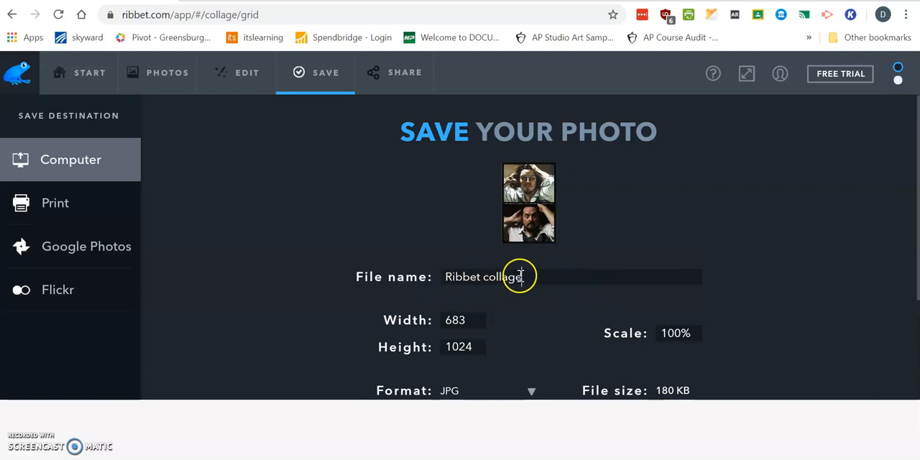
drag(521, 277, 427, 297)
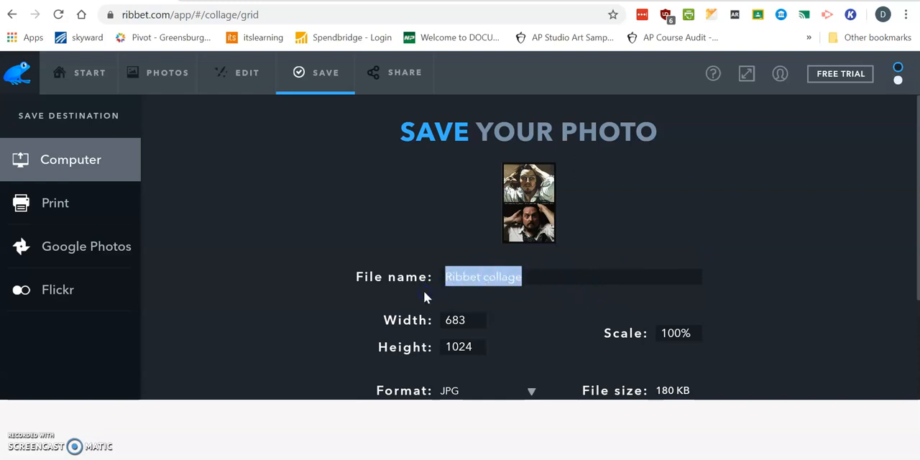
text(smith_)
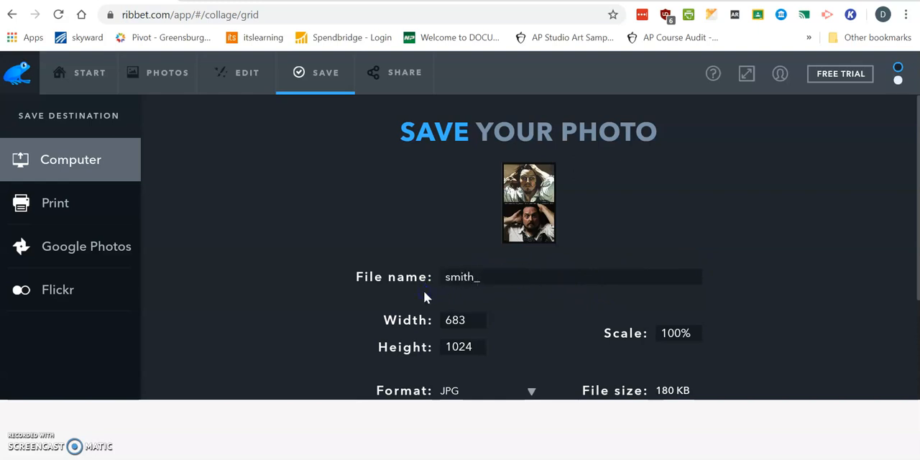
text(courbet_re_creation)
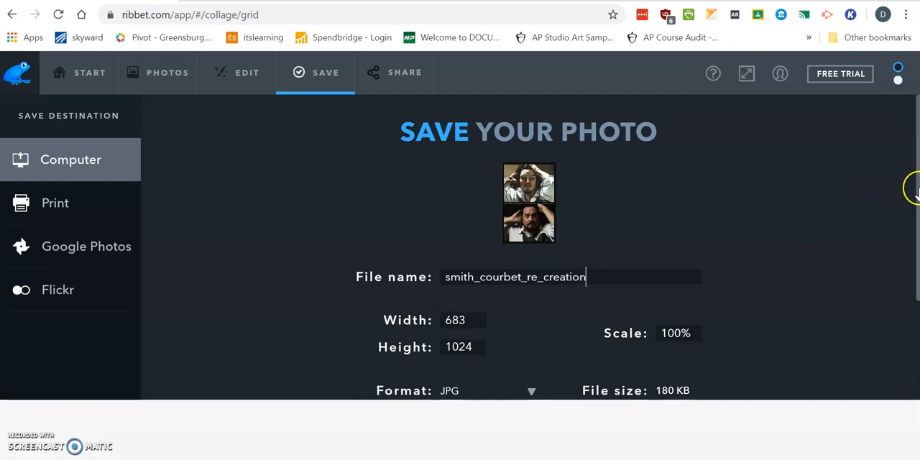
Save the collage as a JPEG image in the artwork re-creation folder on the desktop and close the photo.
scroll(915, 189, down, 2)
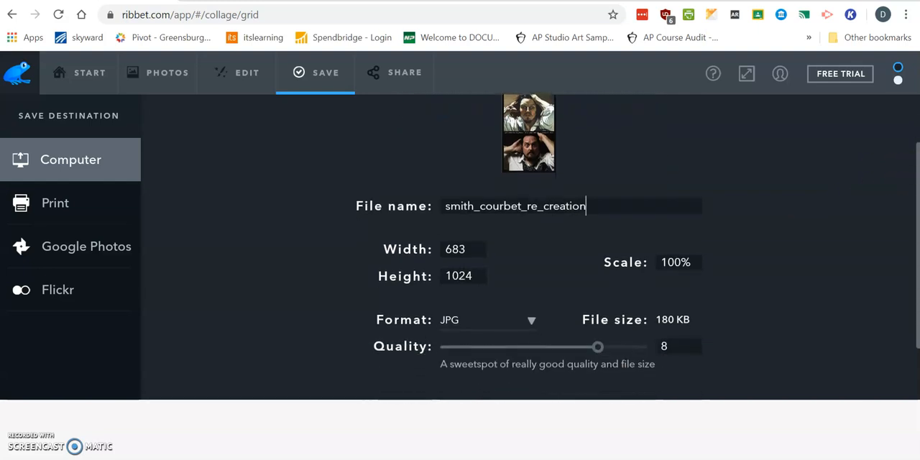
scroll(915, 188, down, 1)
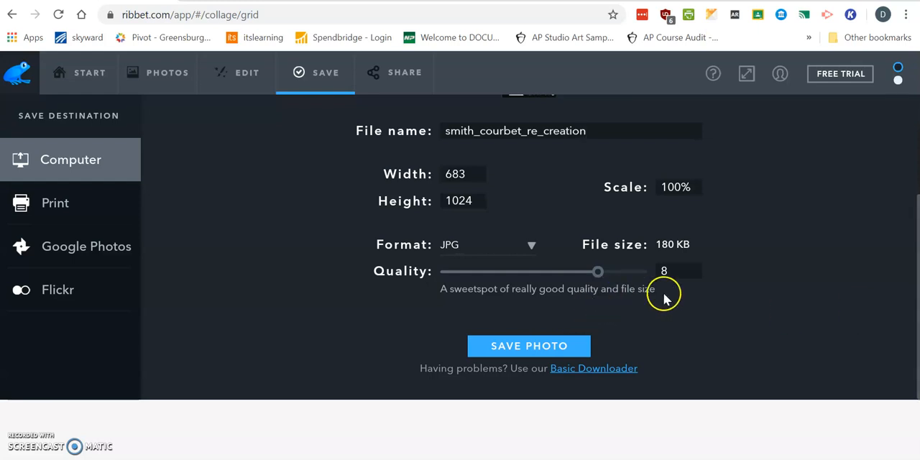
click(564, 352)
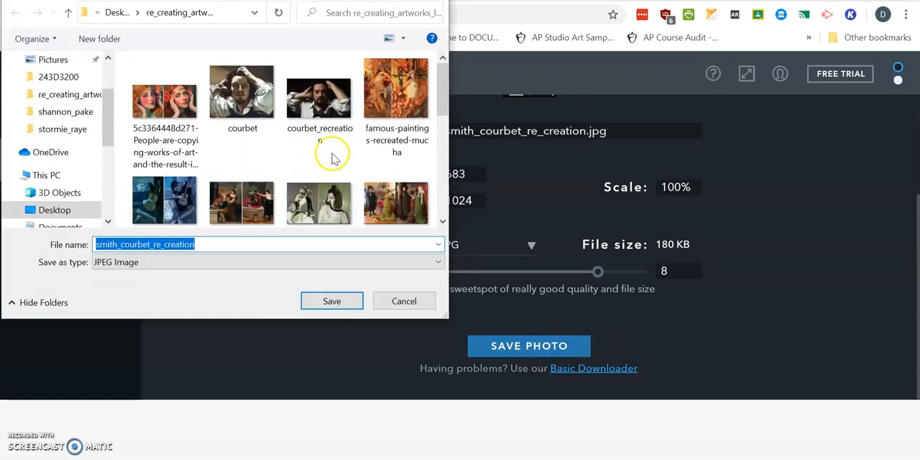
click(329, 302)
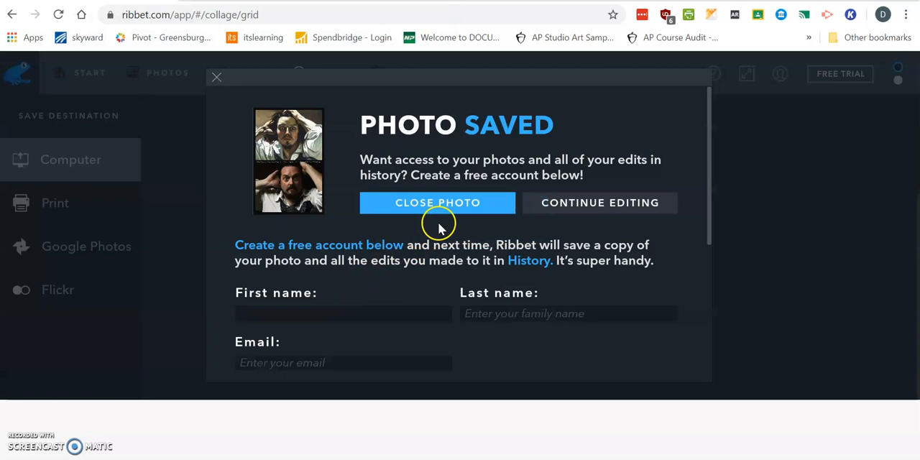
click(445, 216)
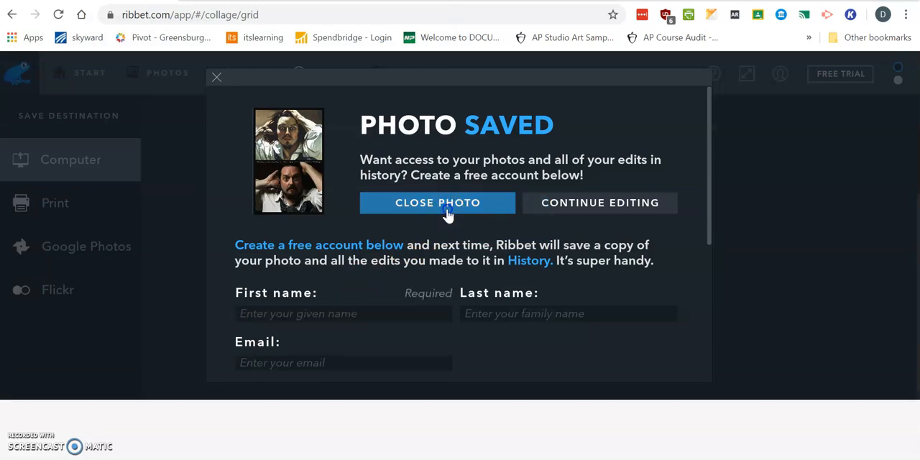